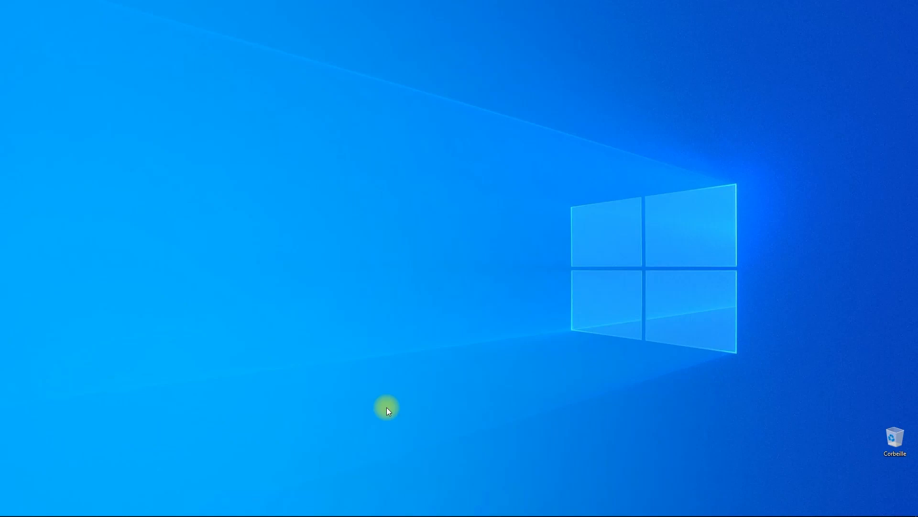
- Open File Explorer and inspect the Save Macrium folder on the Data (E:) drive, then close the window
{"action": "mouse_move", "coordinate": [7, 512]}
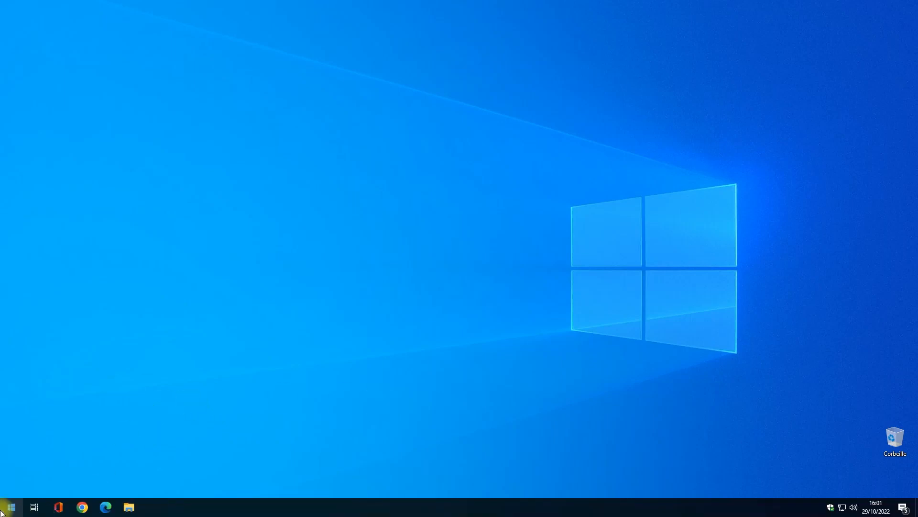
{"action": "left_click", "coordinate": [130, 508]}
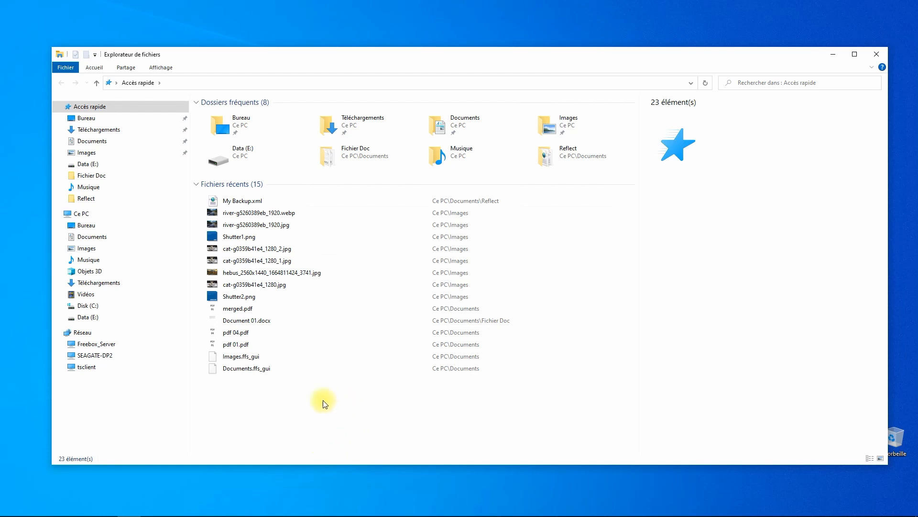
{"action": "left_click", "coordinate": [110, 317]}
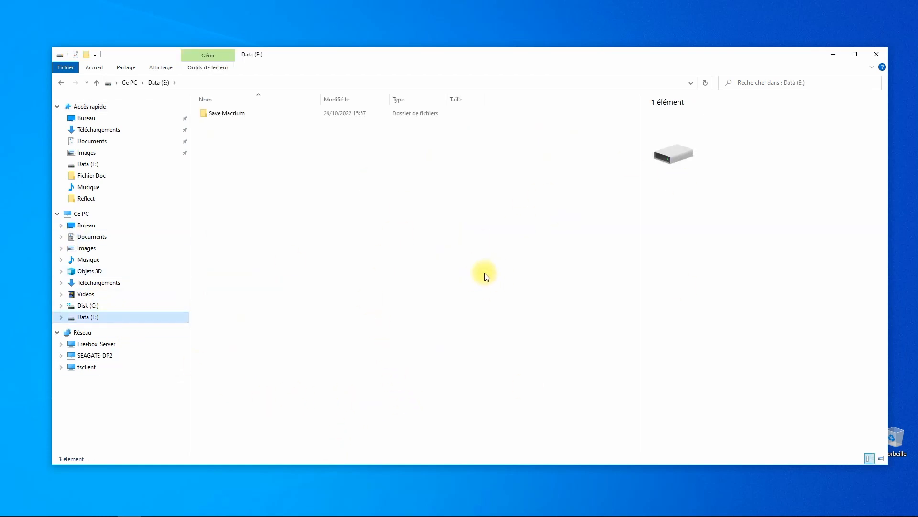
{"action": "left_click", "coordinate": [230, 117]}
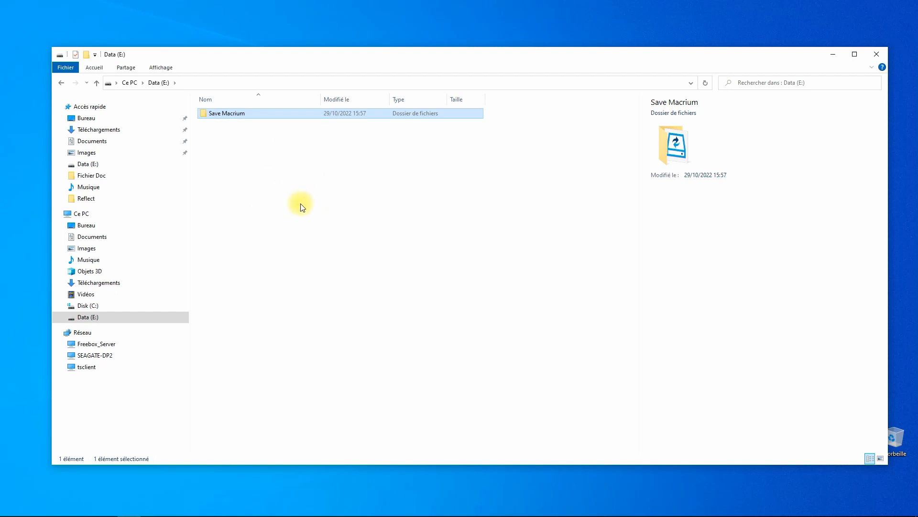
{"action": "left_click", "coordinate": [369, 276]}
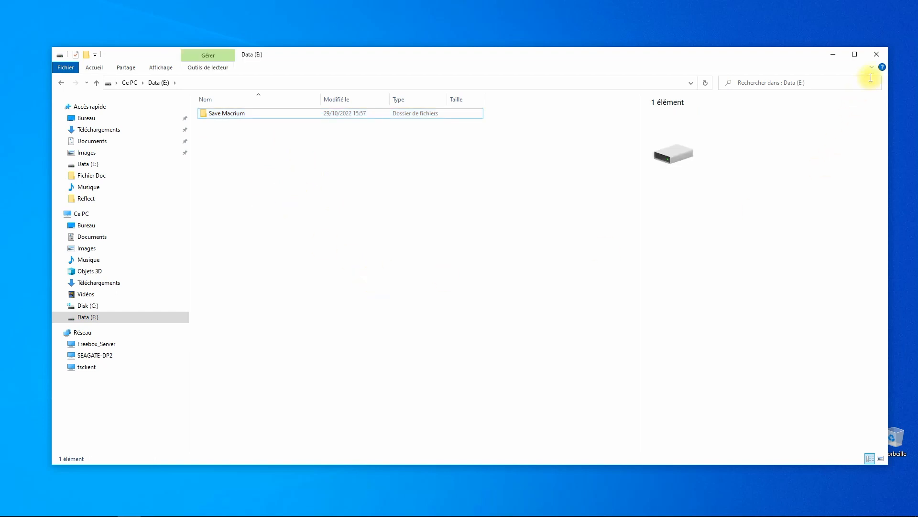
{"action": "left_click", "coordinate": [879, 53]}
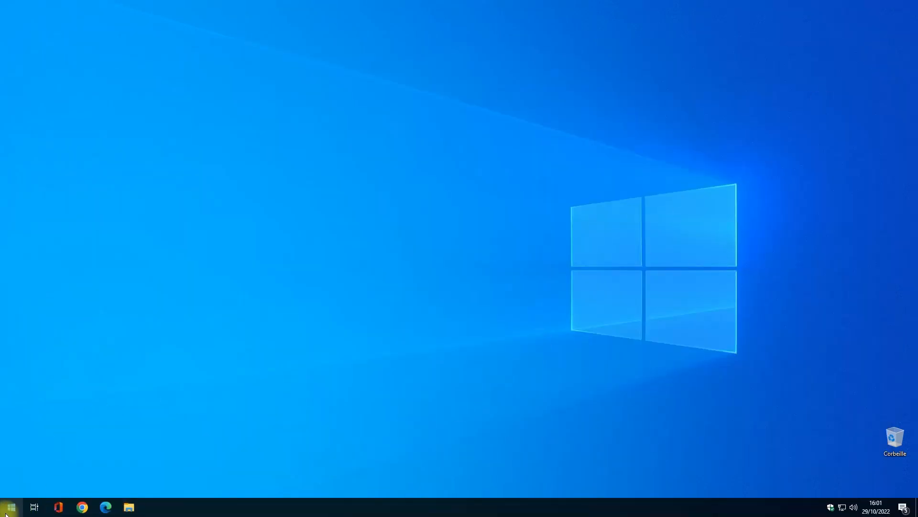
- Launch Macrium Reflect from the Start menu
{"action": "left_click", "coordinate": [14, 508]}
{"action": "left_click", "coordinate": [181, 305]}
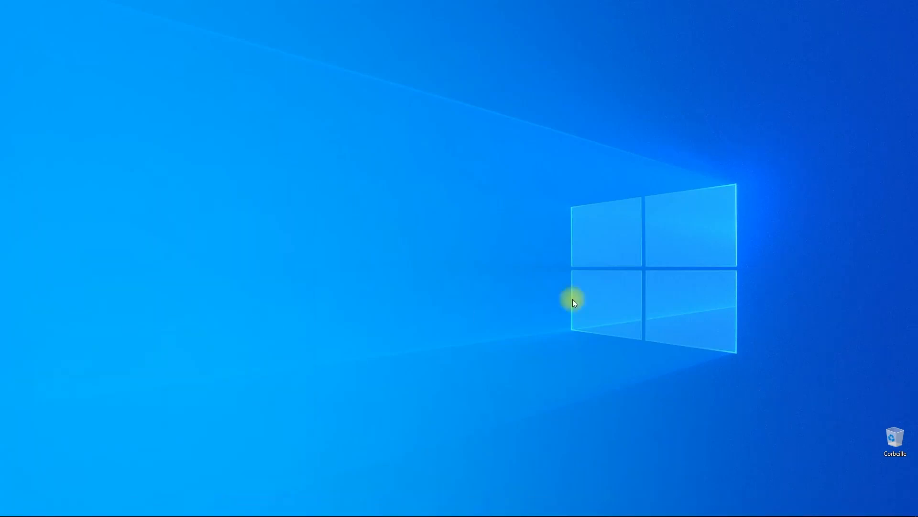
{"action": "left_click", "coordinate": [398, 323]}
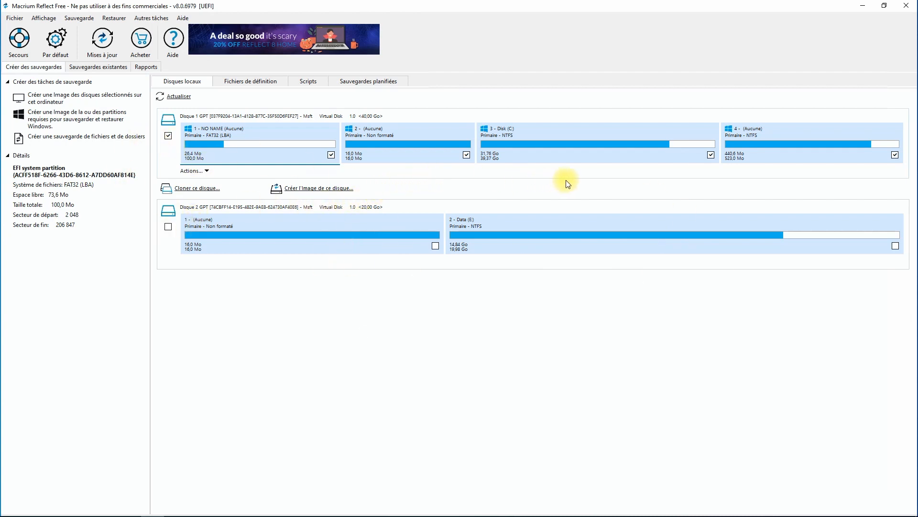
- Start an image of the system disk with all partitions, set the destination folder to E:\Save Macrium, and continue
{"action": "left_click", "coordinate": [306, 189]}
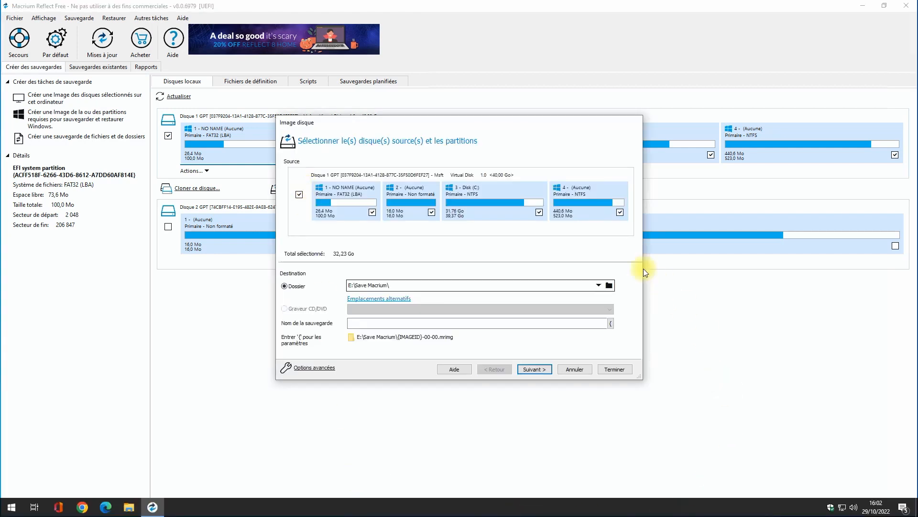
{"action": "left_click", "coordinate": [609, 285]}
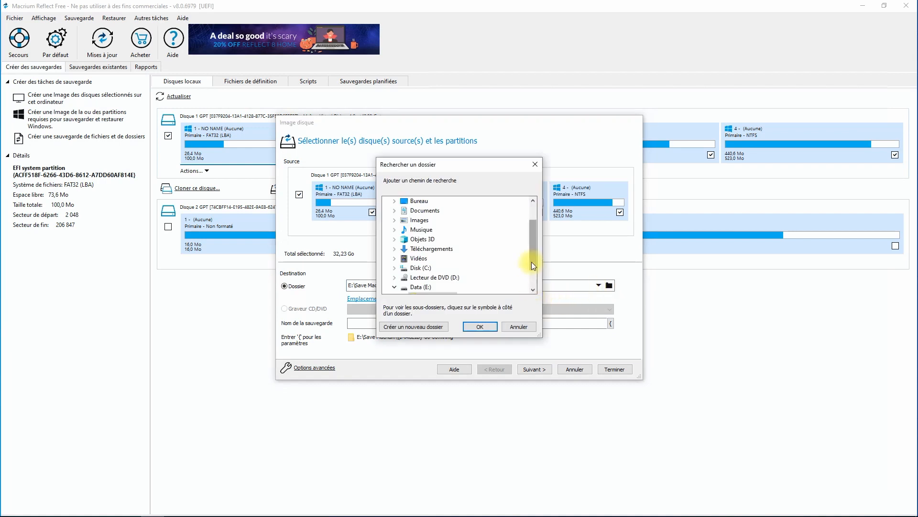
{"action": "scroll", "coordinate": [532, 262], "scroll_direction": "down", "scroll_amount": 1}
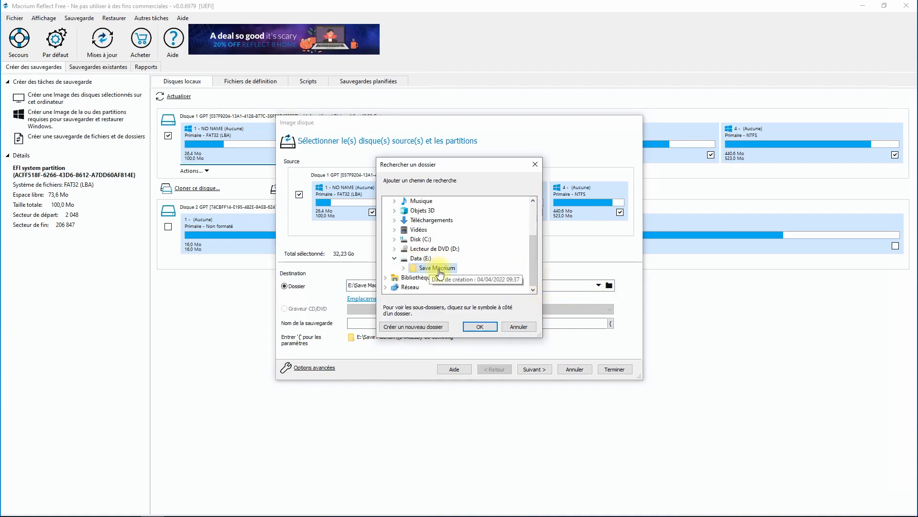
{"action": "left_click", "coordinate": [480, 328]}
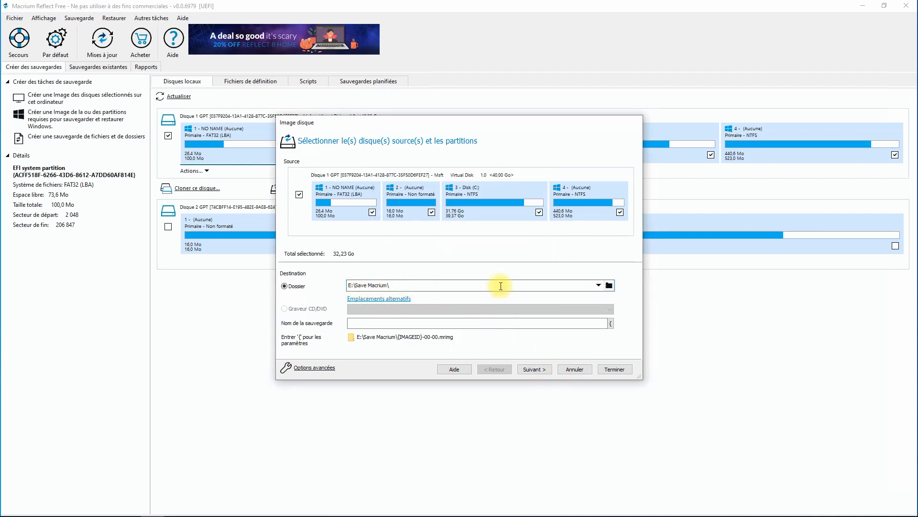
{"action": "left_click", "coordinate": [535, 370]}
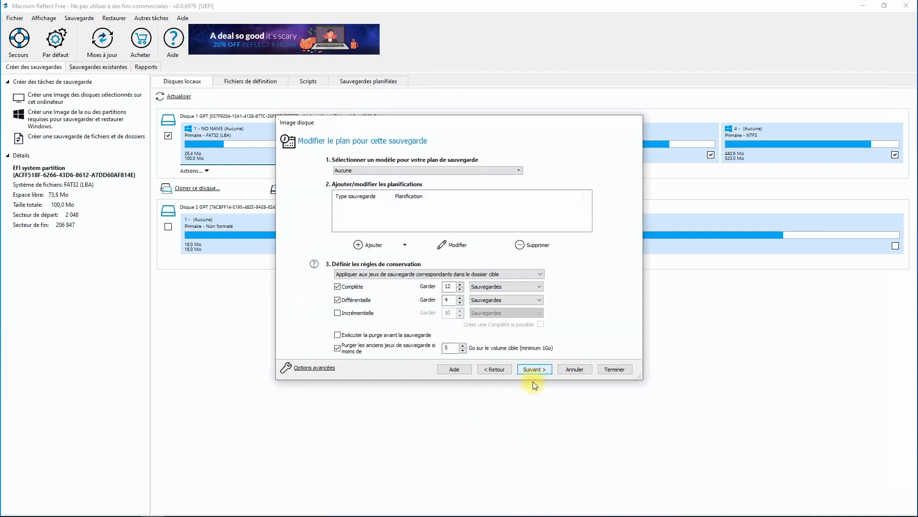
- Set retention to keep 2 full backups, disable differential backups, and continue to the summary
{"action": "double_click", "coordinate": [449, 286]}
{"action": "type", "text": "2"}
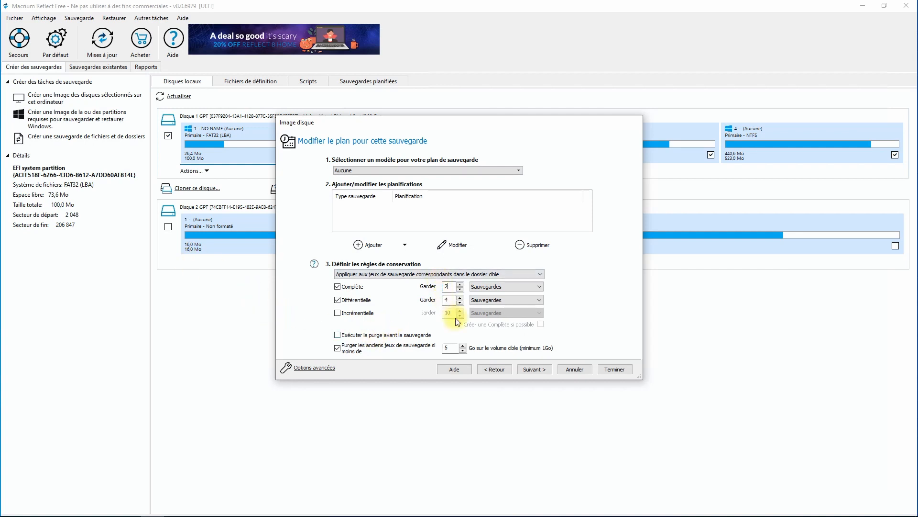
{"action": "left_click", "coordinate": [338, 301]}
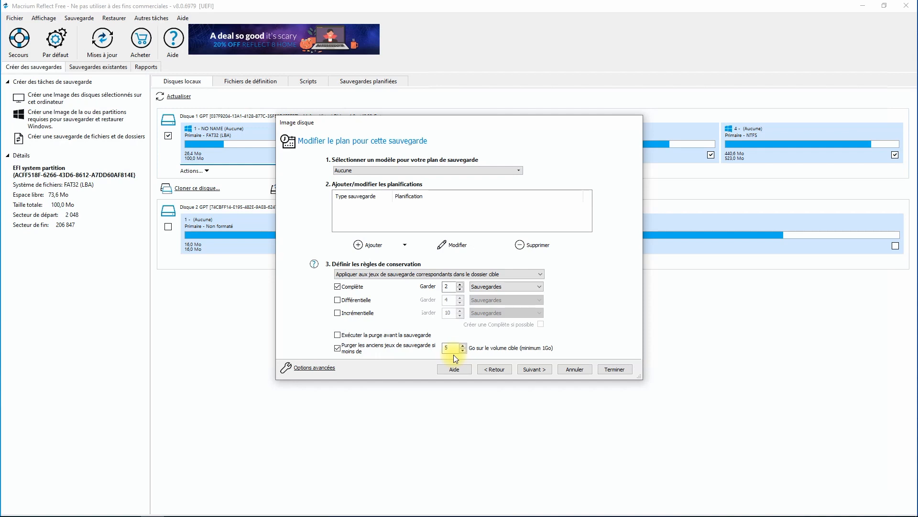
{"action": "left_click", "coordinate": [539, 371]}
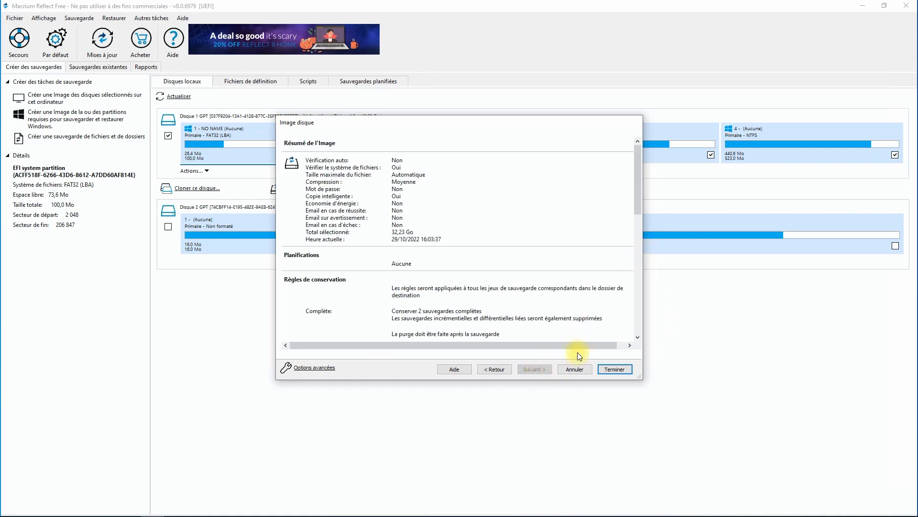
- Finish the wizard, save the backup definition as Save Cx2, and run the backup
{"action": "left_click", "coordinate": [615, 369]}
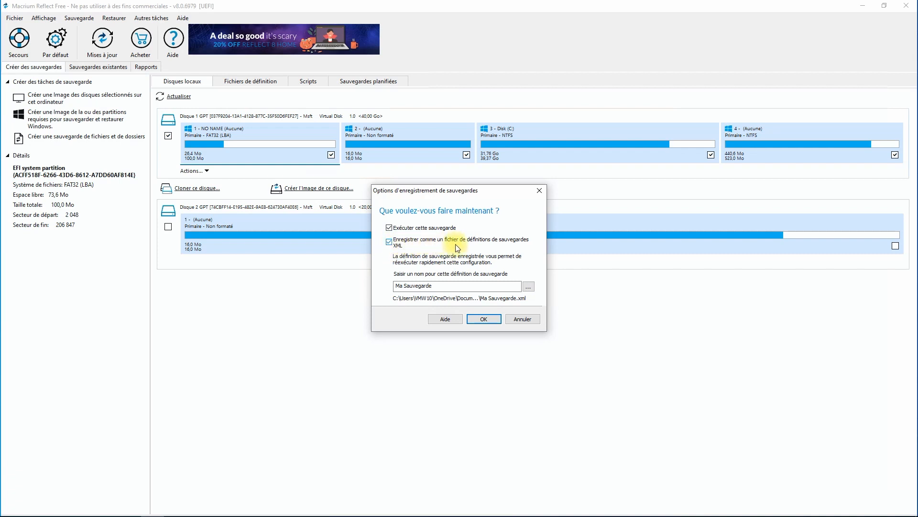
{"action": "left_click_drag", "start_coordinate": [444, 287], "coordinate": [314, 287]}
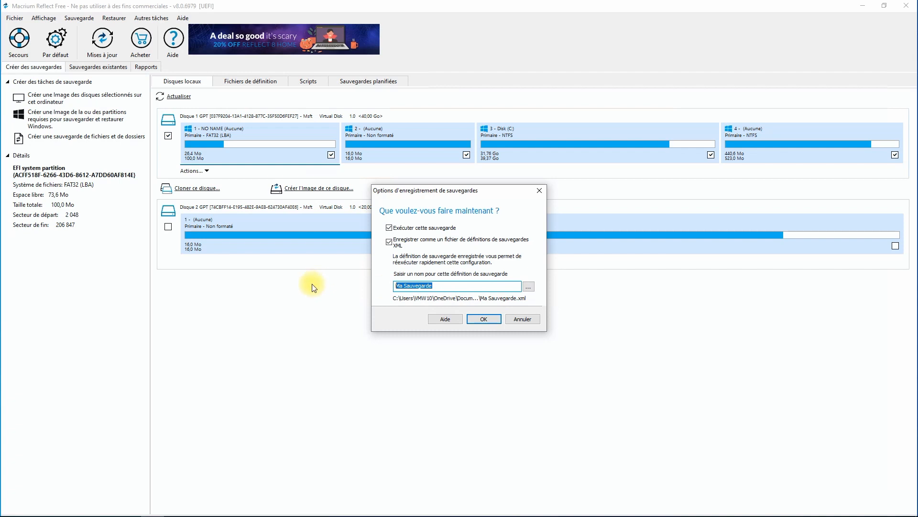
{"action": "type", "text": "Save Cx2"}
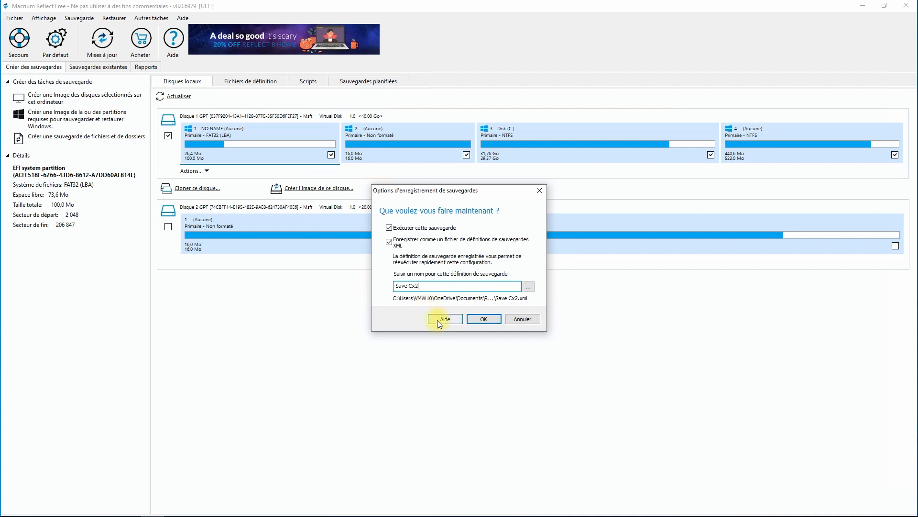
{"action": "left_click", "coordinate": [474, 319]}
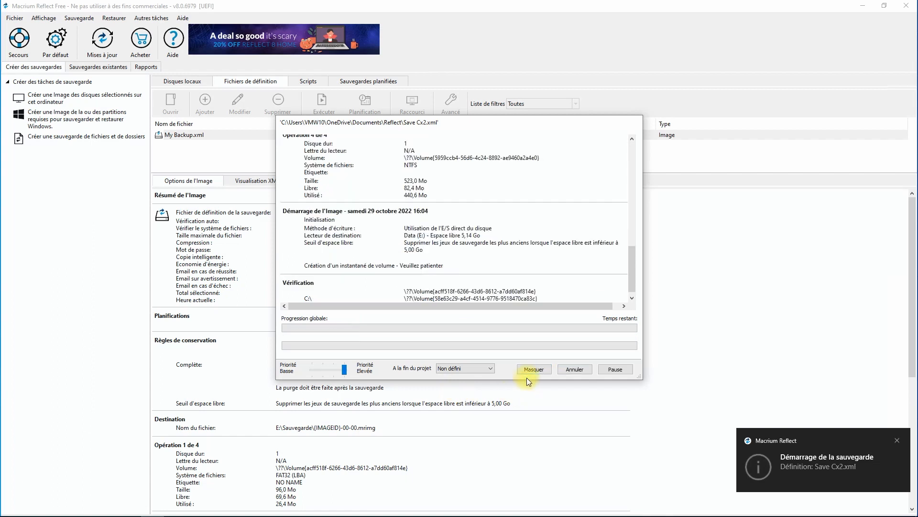
{"action": "left_click", "coordinate": [490, 368]}
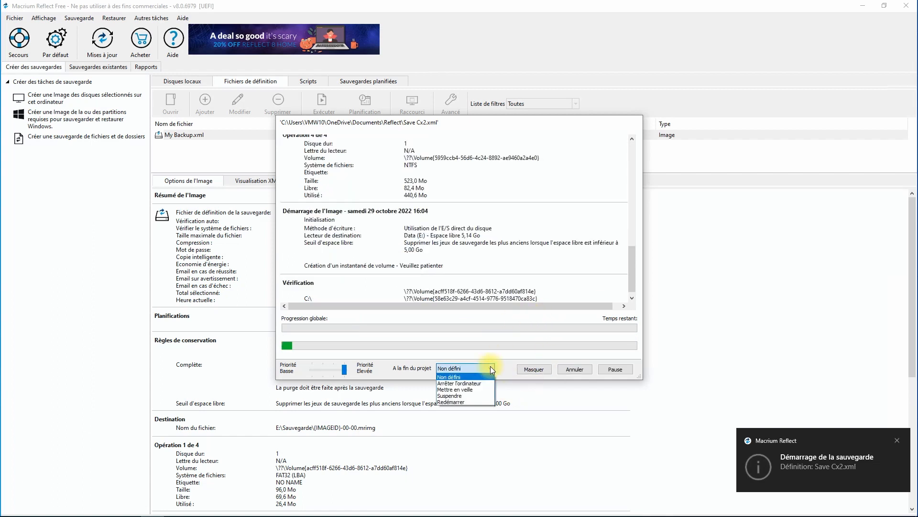
{"action": "left_click", "coordinate": [470, 382]}
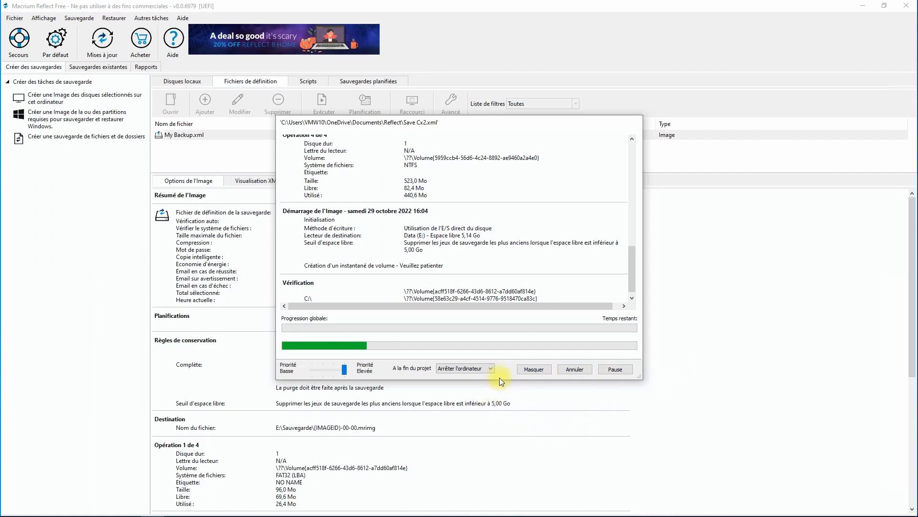
{"action": "left_click", "coordinate": [486, 366]}
{"action": "left_click", "coordinate": [475, 377]}
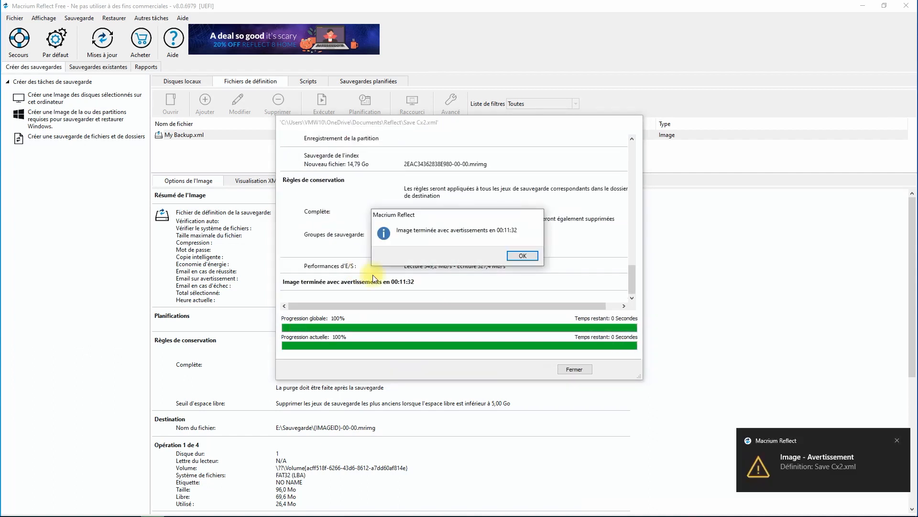
- Acknowledge the completion message, close the progress window, and exit Macrium Reflect
{"action": "left_click", "coordinate": [517, 257]}
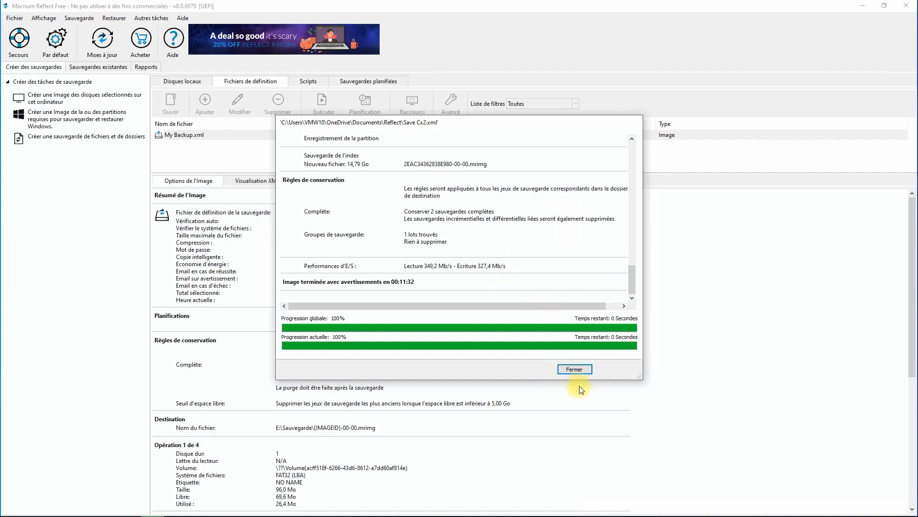
{"action": "left_click", "coordinate": [573, 369]}
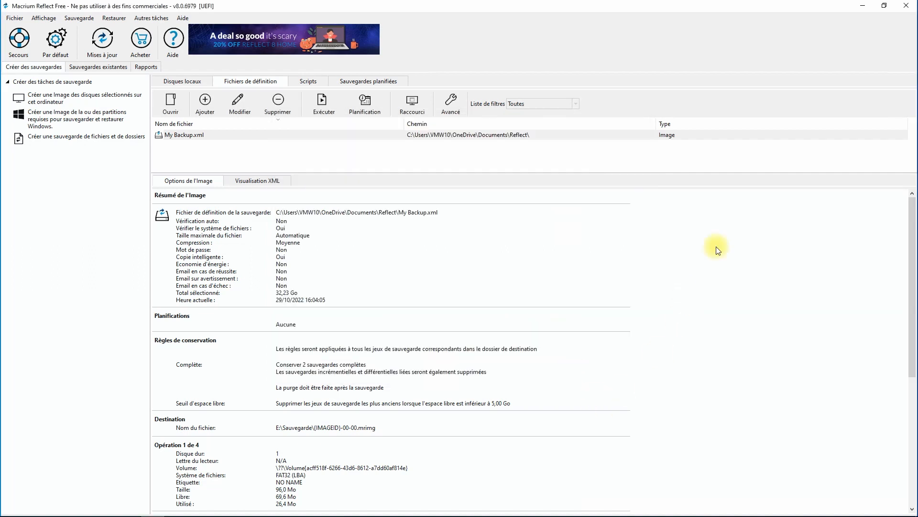
{"action": "left_click", "coordinate": [906, 5]}
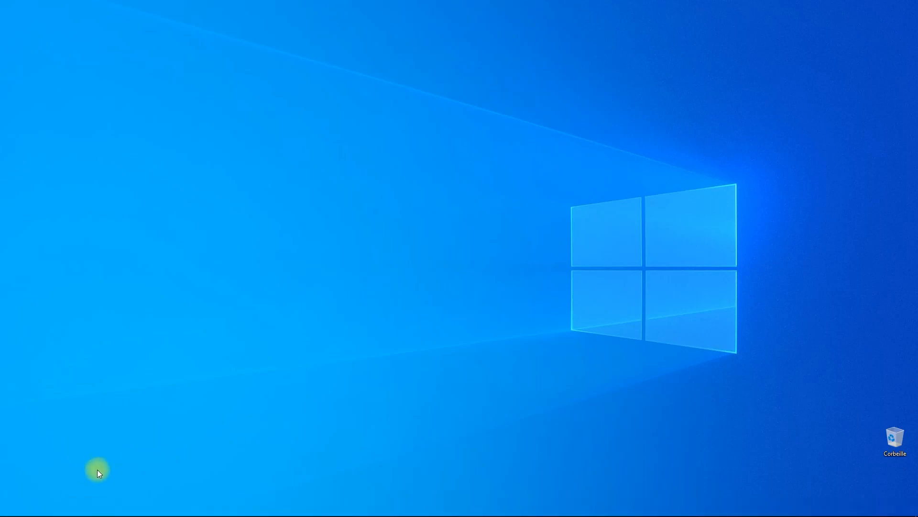
- Open File Explorer and check the image file inside the Save Macrium folder on Data (E:), then close it
{"action": "left_click", "coordinate": [128, 506]}
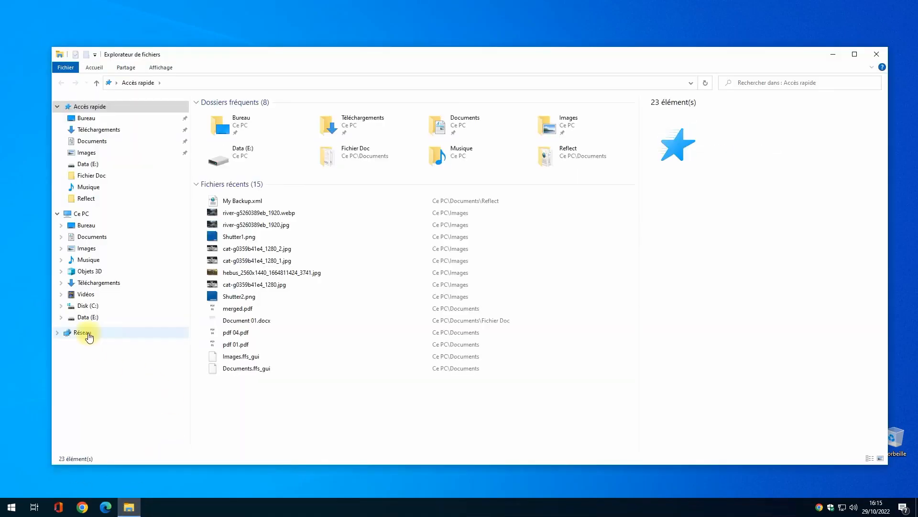
{"action": "left_click", "coordinate": [89, 317]}
{"action": "left_click", "coordinate": [115, 328]}
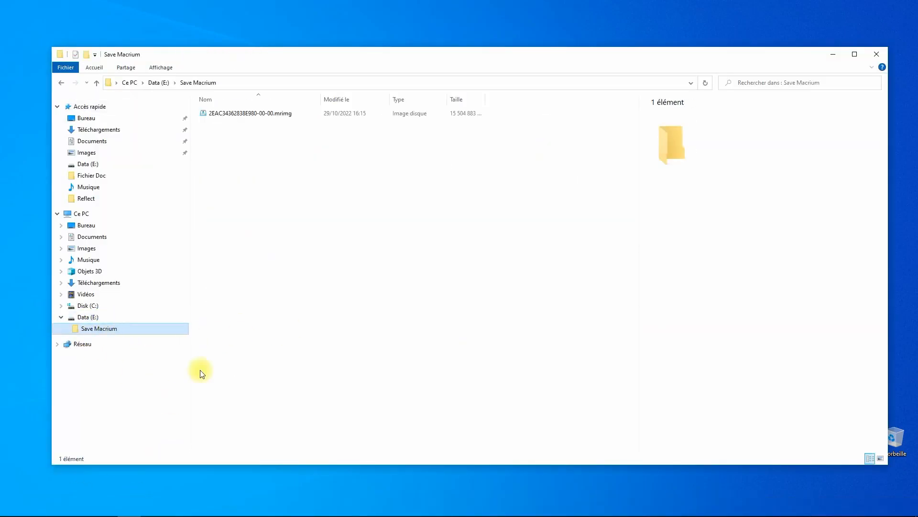
{"action": "left_click", "coordinate": [236, 115]}
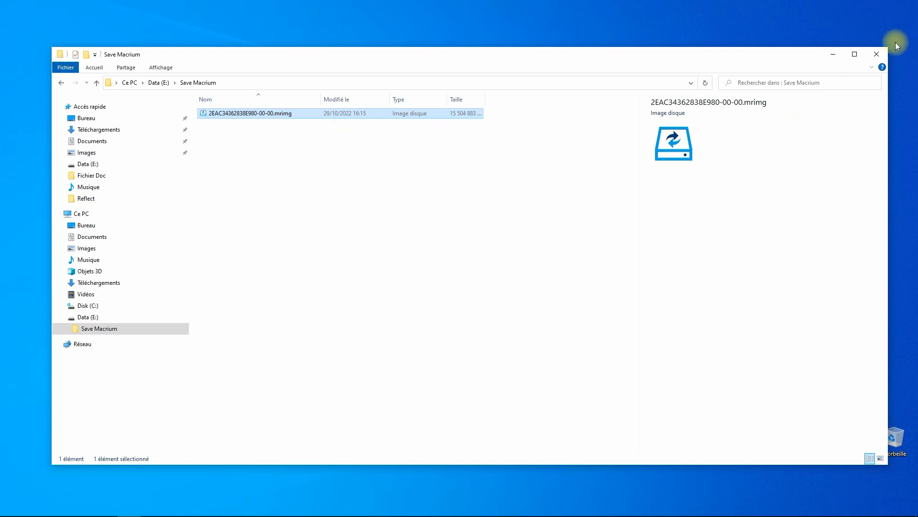
{"action": "left_click", "coordinate": [878, 55]}
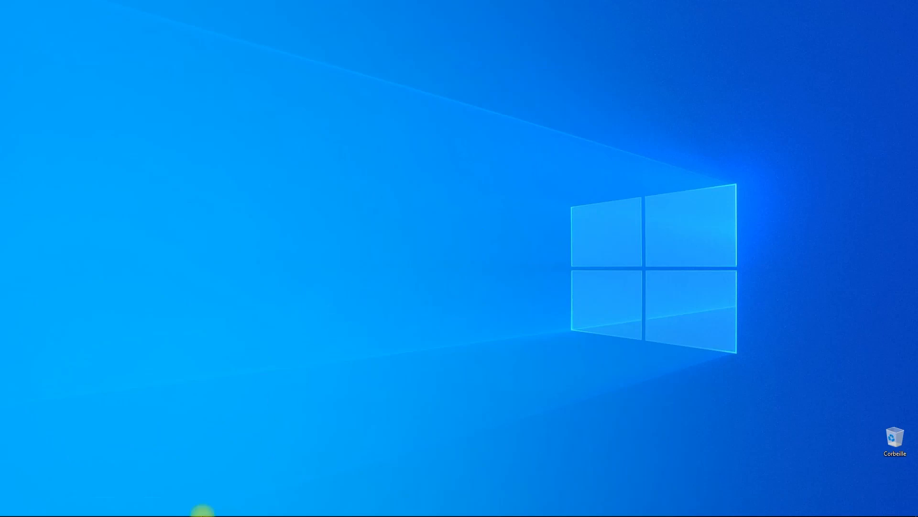
- Relaunch Macrium Reflect from the Start menu
{"action": "left_click", "coordinate": [11, 506]}
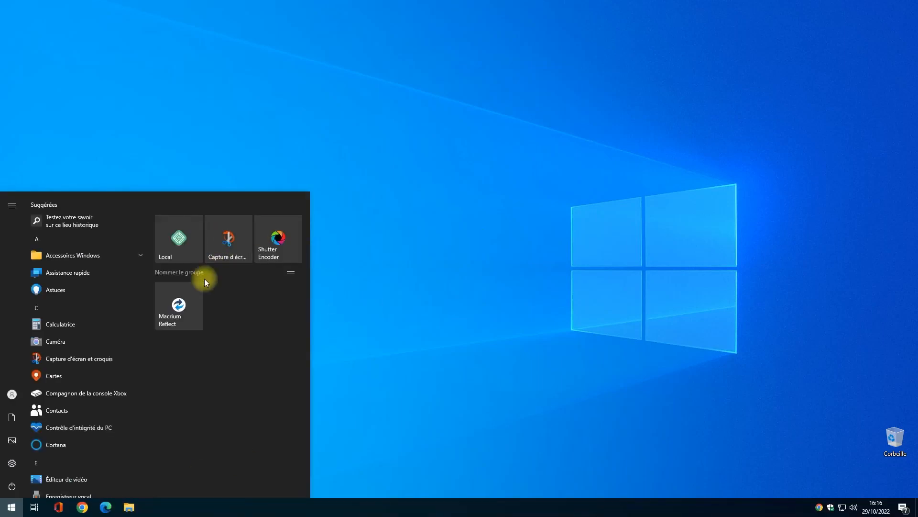
{"action": "left_click", "coordinate": [184, 303]}
{"action": "left_click", "coordinate": [415, 324]}
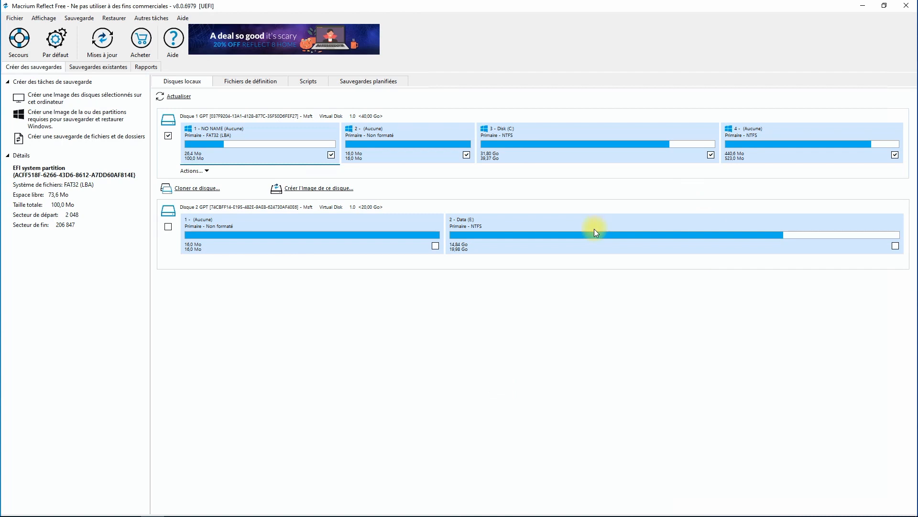
- Open the Save Cx2.xml backup definition from the definition files list for editing
{"action": "left_click", "coordinate": [251, 83]}
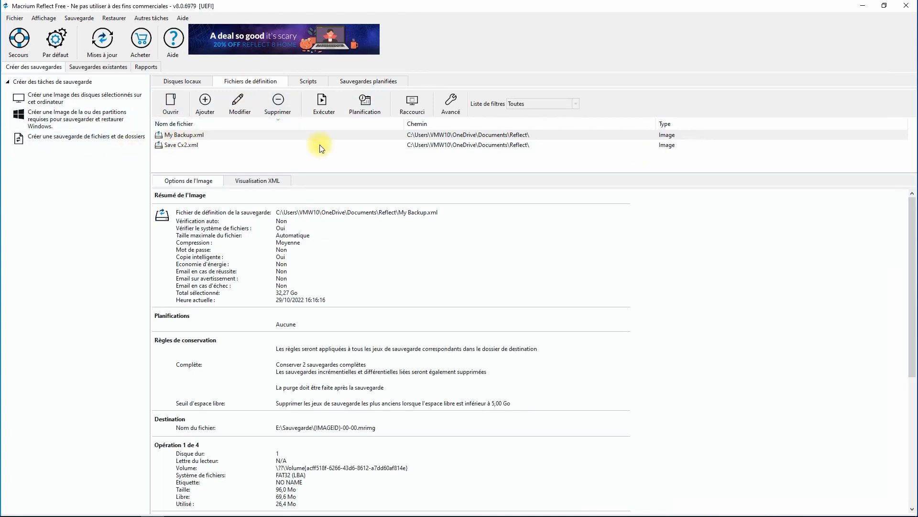
{"action": "left_click", "coordinate": [184, 146]}
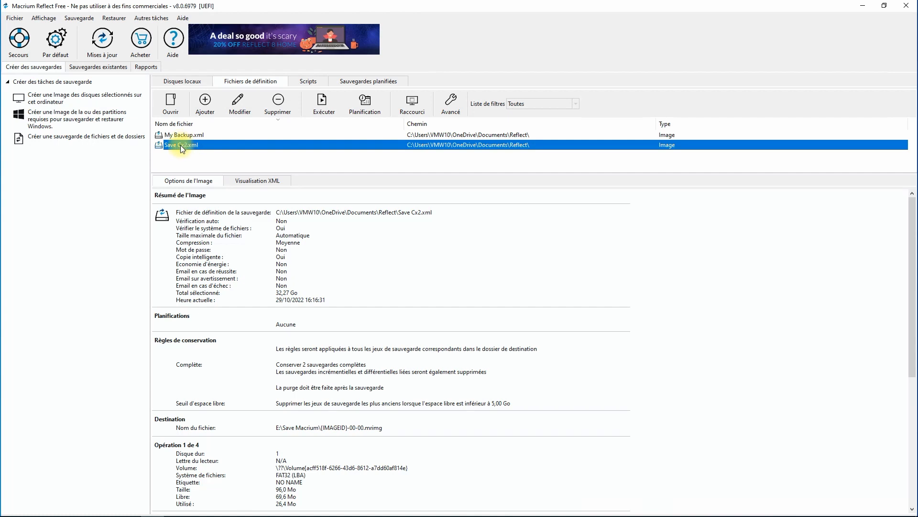
{"action": "double_click", "coordinate": [336, 147]}
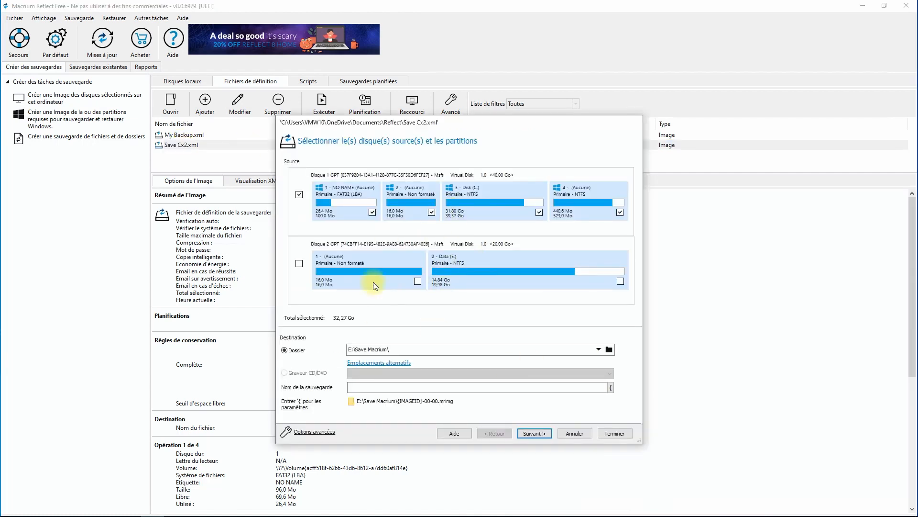
- Step through the Save Cx2.xml definition wizard pages and finish it without making changes
{"action": "left_click", "coordinate": [533, 434]}
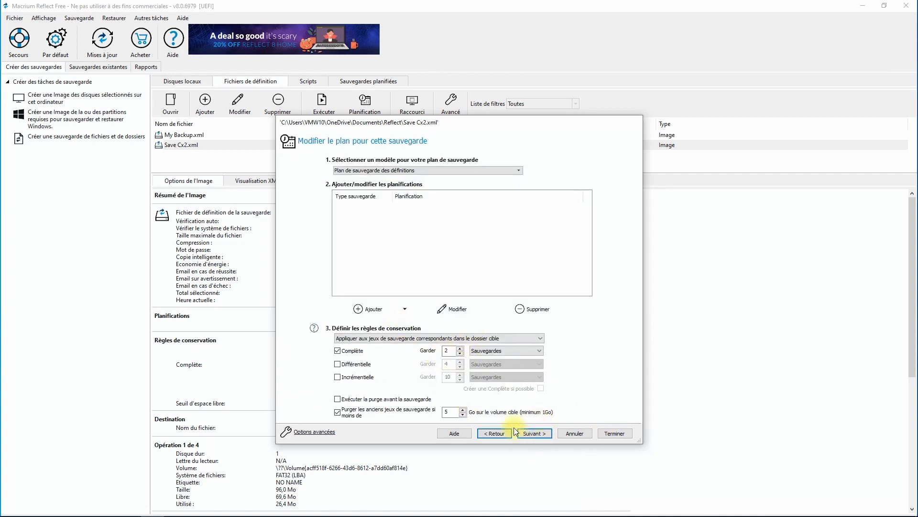
{"action": "left_click", "coordinate": [529, 434]}
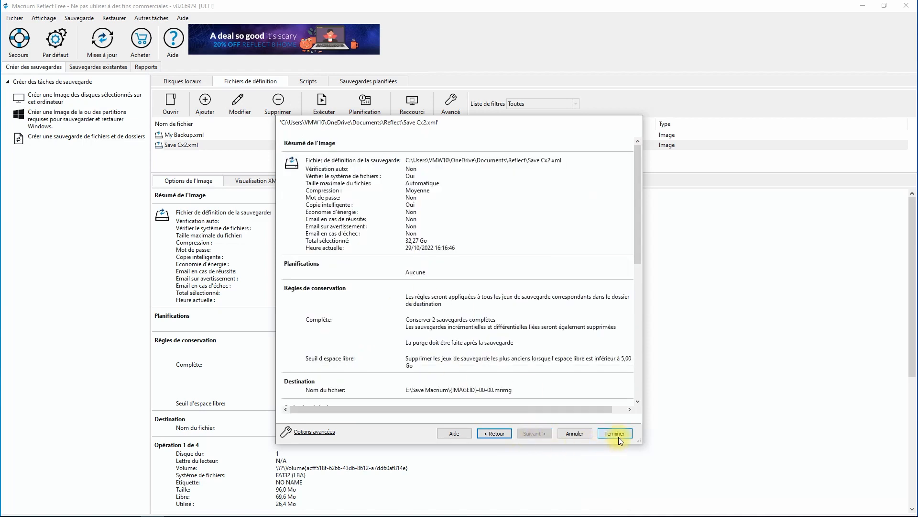
{"action": "left_click", "coordinate": [617, 435]}
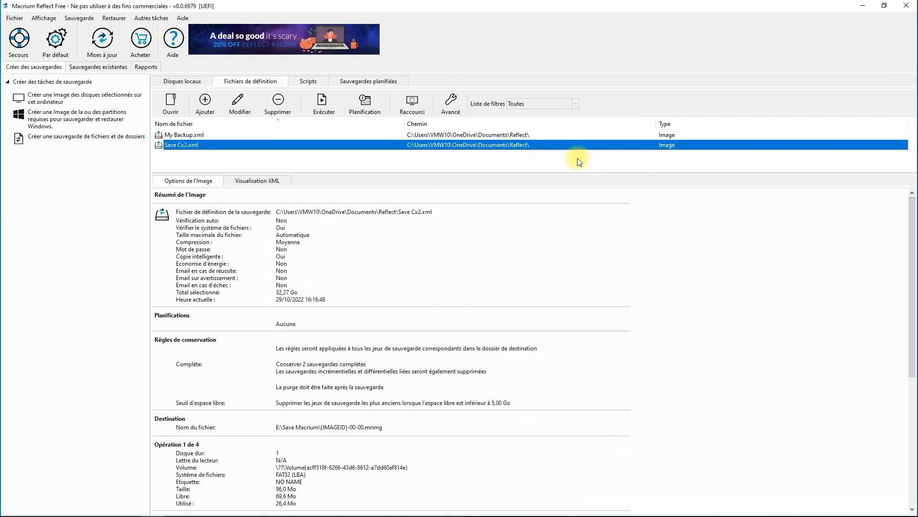
- Select the Save Cx2.xml definition and run it as a full backup
{"action": "left_click", "coordinate": [300, 146]}
{"action": "left_click", "coordinate": [329, 166]}
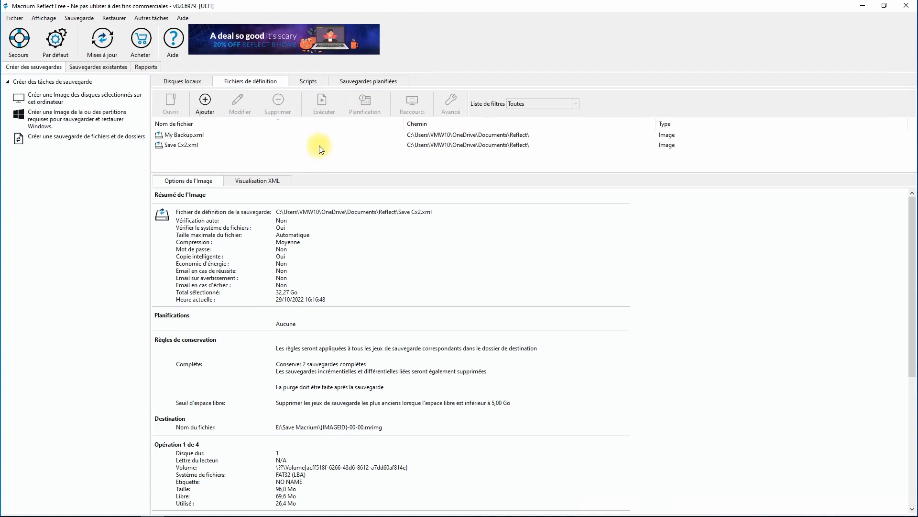
{"action": "left_click", "coordinate": [320, 145]}
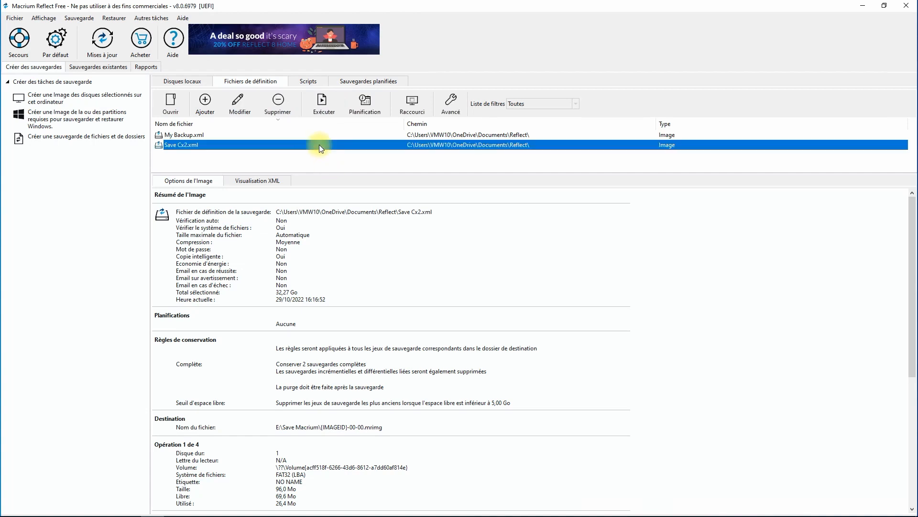
{"action": "left_click", "coordinate": [324, 99]}
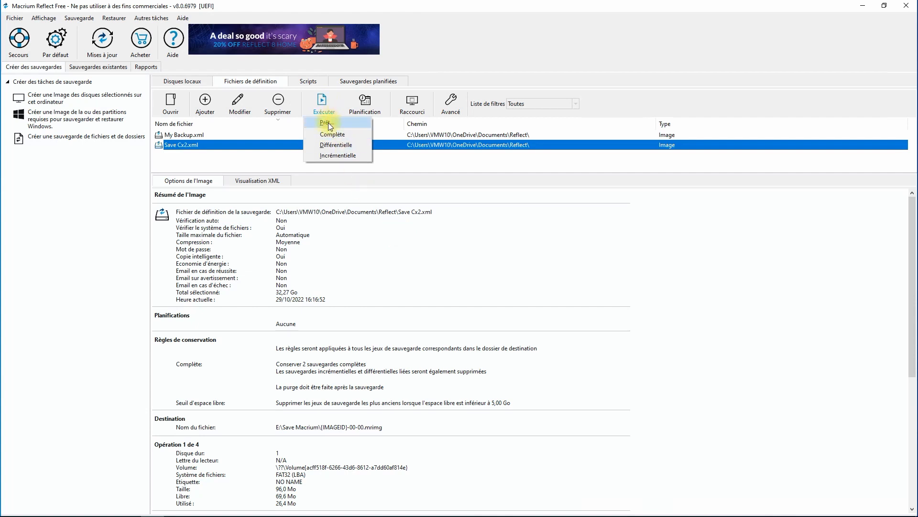
{"action": "left_click", "coordinate": [328, 134]}
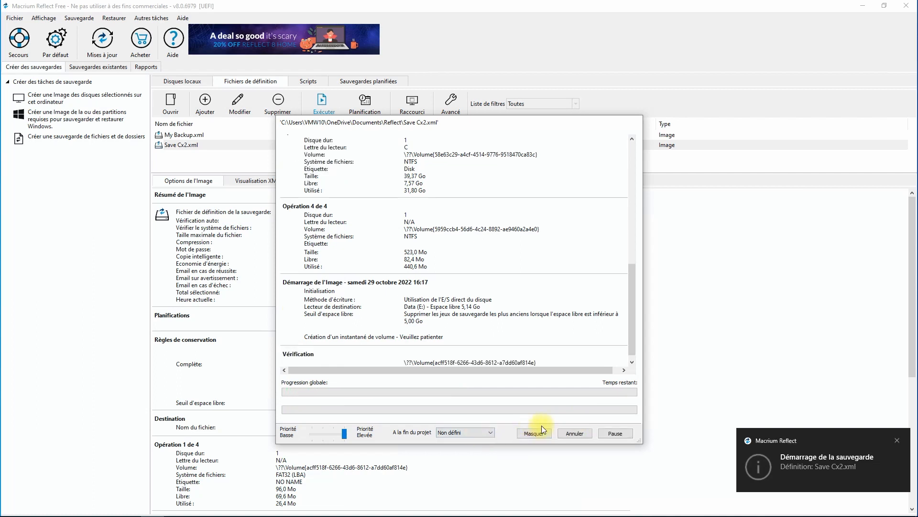
- Set the end-of-job action to Arrêter l'ordinateur, then cancel the running backup and close its window
{"action": "left_click", "coordinate": [486, 433]}
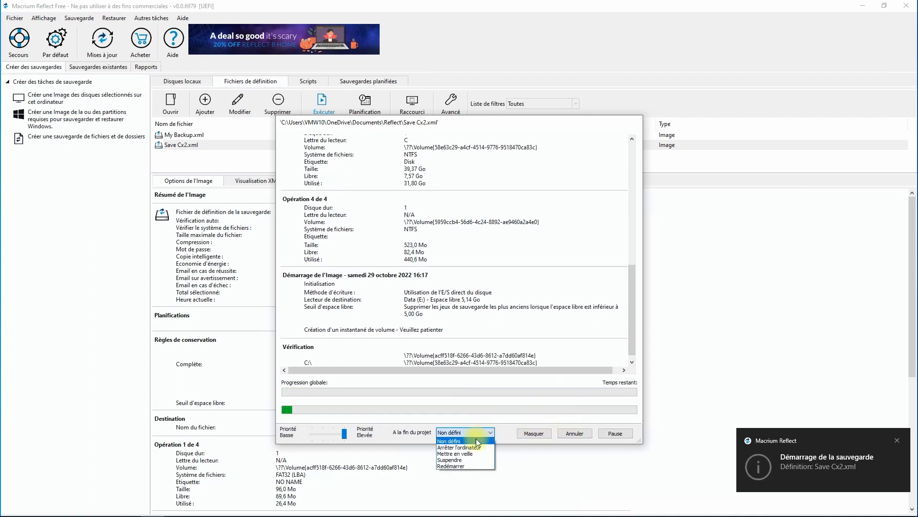
{"action": "left_click", "coordinate": [458, 447]}
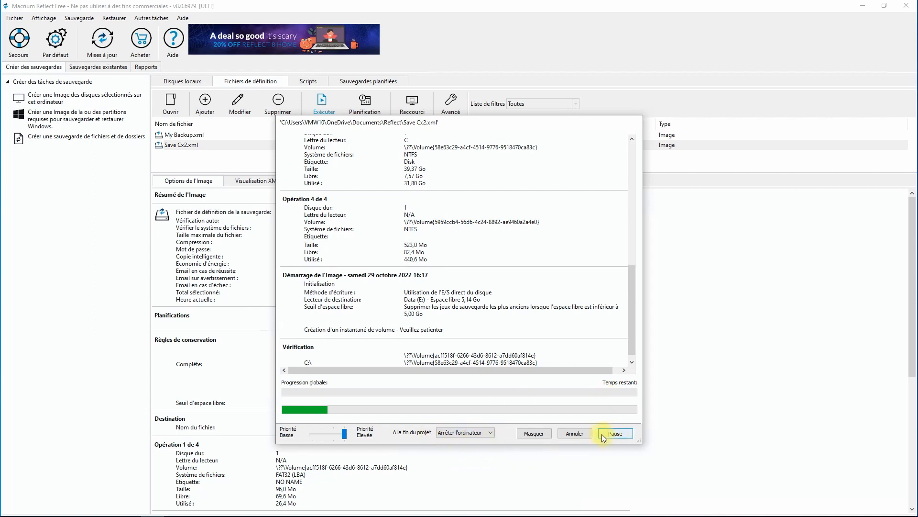
{"action": "left_click", "coordinate": [581, 434]}
{"action": "left_click", "coordinate": [487, 287]}
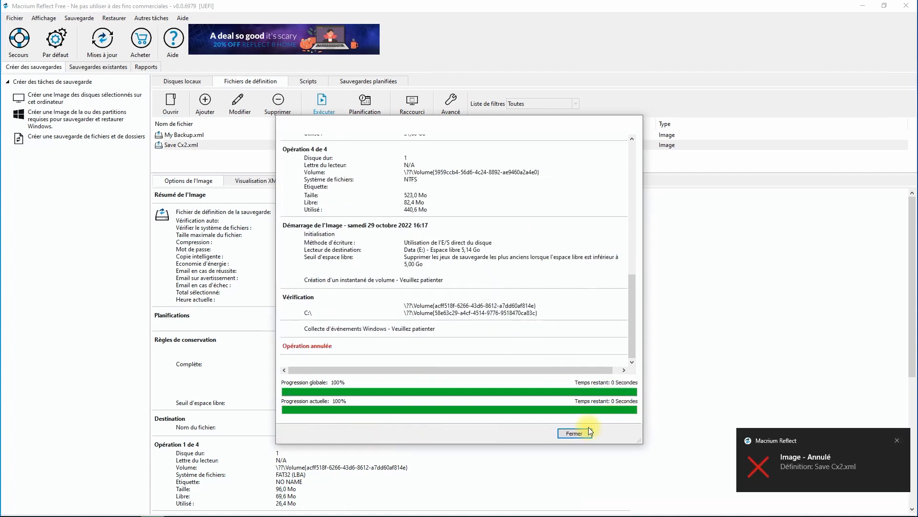
{"action": "left_click", "coordinate": [584, 433]}
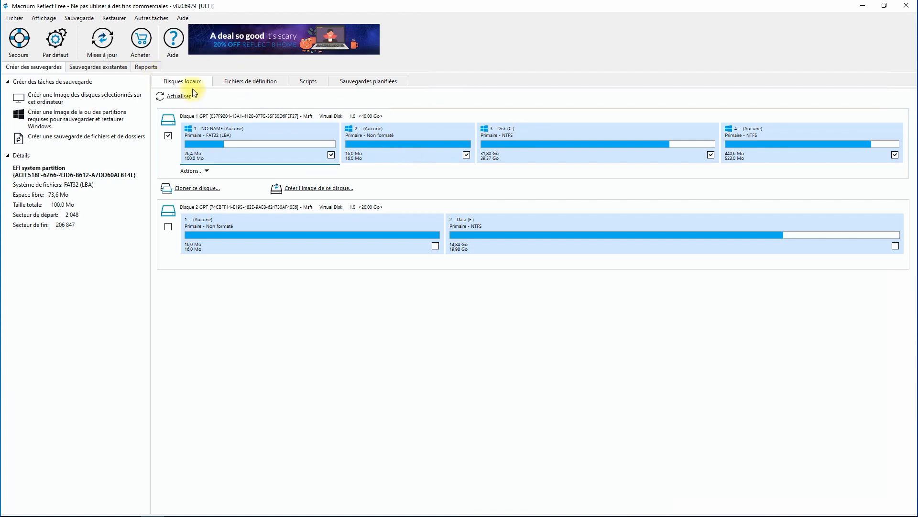
- Start a new image of the system disk and browse the monthly, weekly and daily full-backup schedule options, then cancel the schedule
{"action": "left_click", "coordinate": [316, 188]}
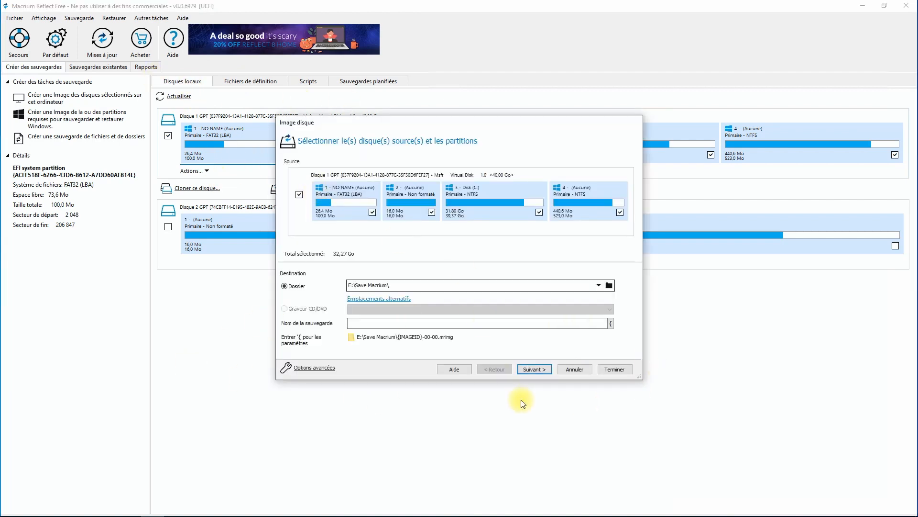
{"action": "left_click", "coordinate": [535, 369]}
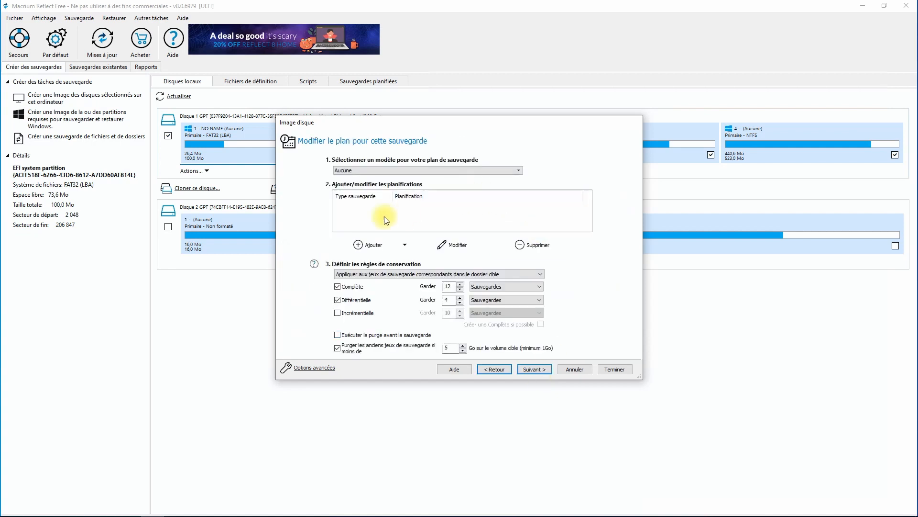
{"action": "left_click", "coordinate": [371, 246]}
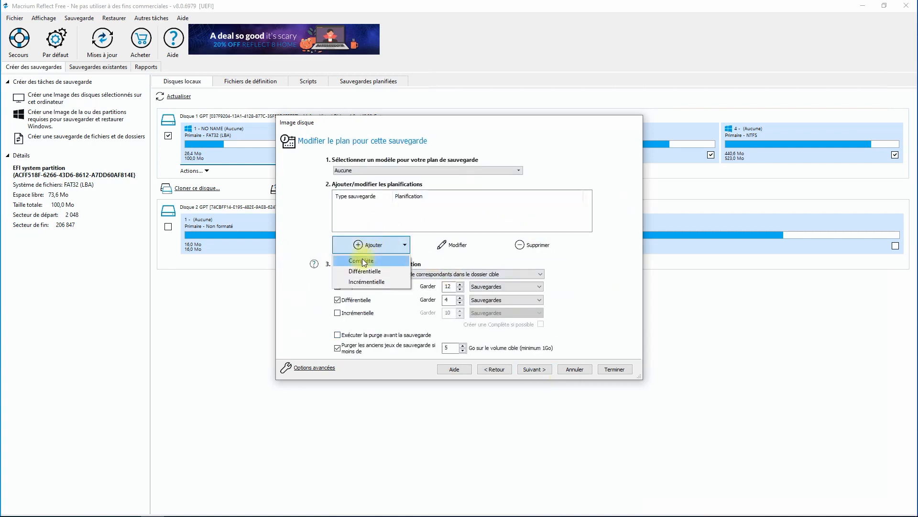
{"action": "left_click", "coordinate": [362, 260]}
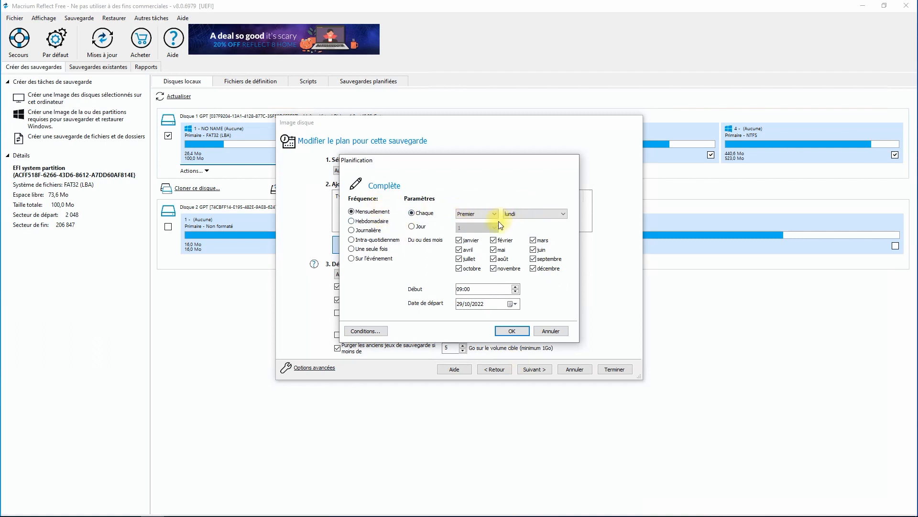
{"action": "left_click", "coordinate": [366, 222]}
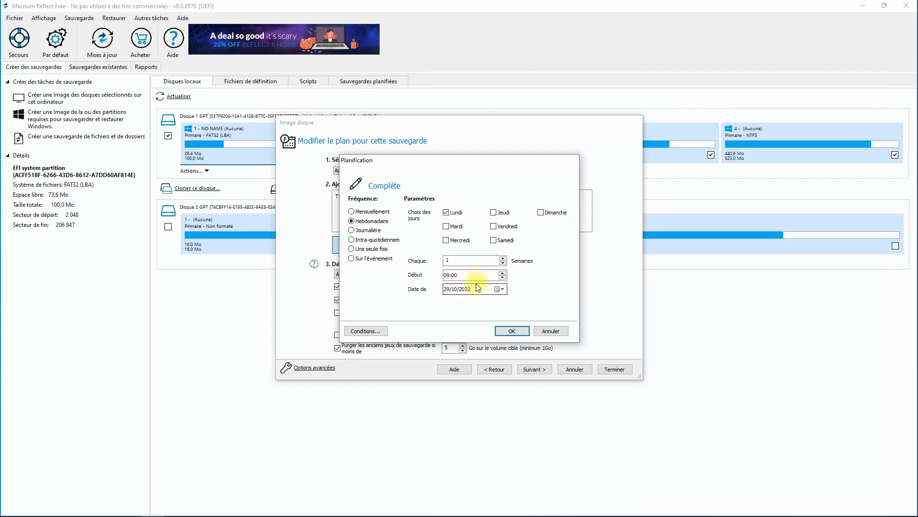
{"action": "left_click", "coordinate": [368, 231]}
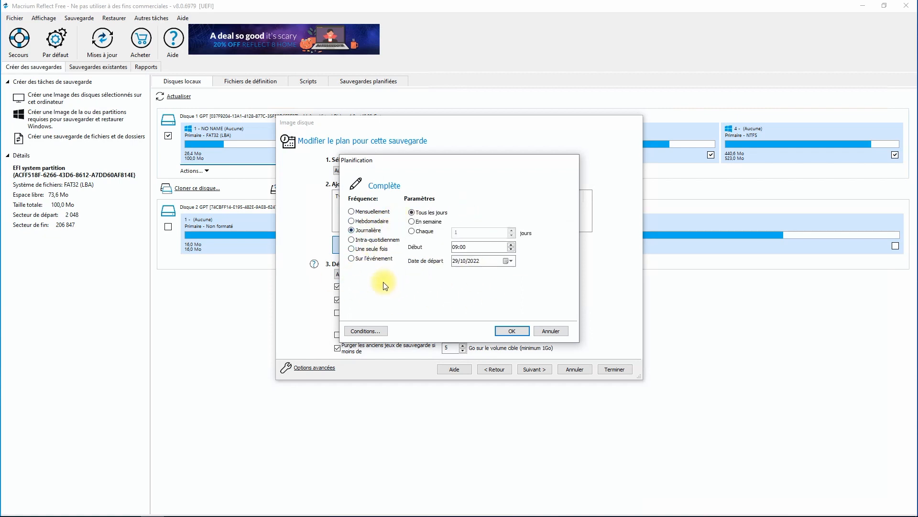
{"action": "left_click", "coordinate": [370, 211]}
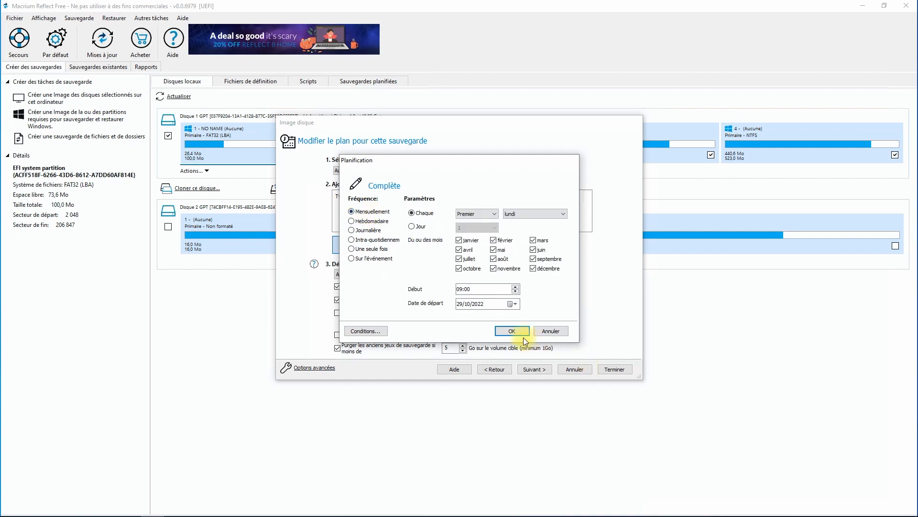
{"action": "left_click", "coordinate": [551, 332]}
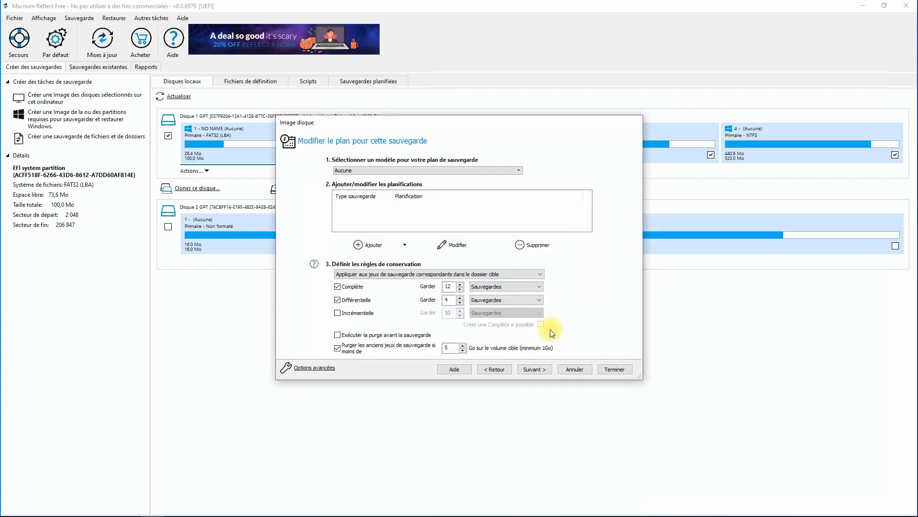
- Finish the image wizard, untick saving it as an XML definition, and cancel the save options
{"action": "left_click", "coordinate": [615, 370]}
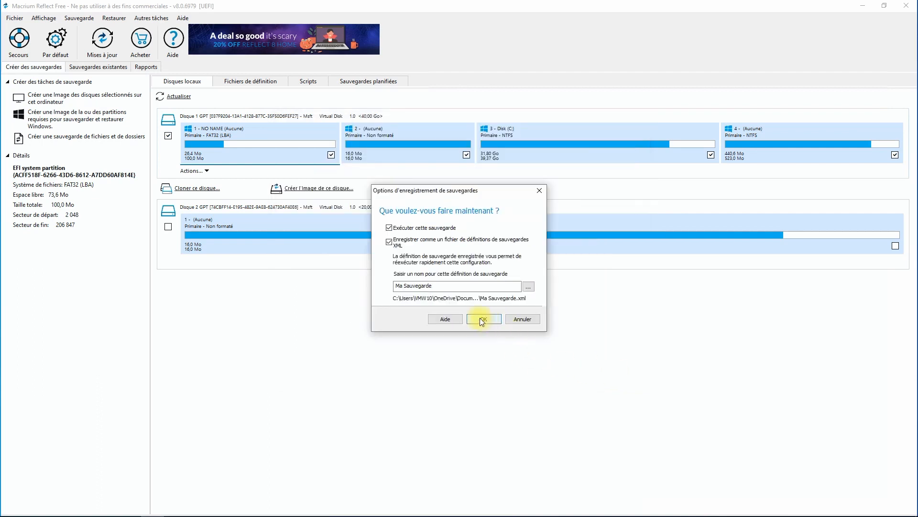
{"action": "left_click", "coordinate": [389, 242]}
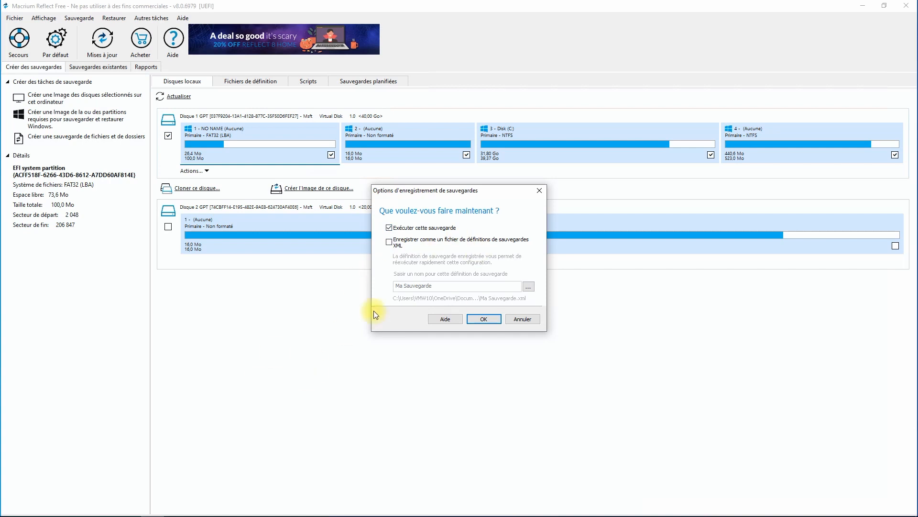
{"action": "left_click", "coordinate": [523, 318]}
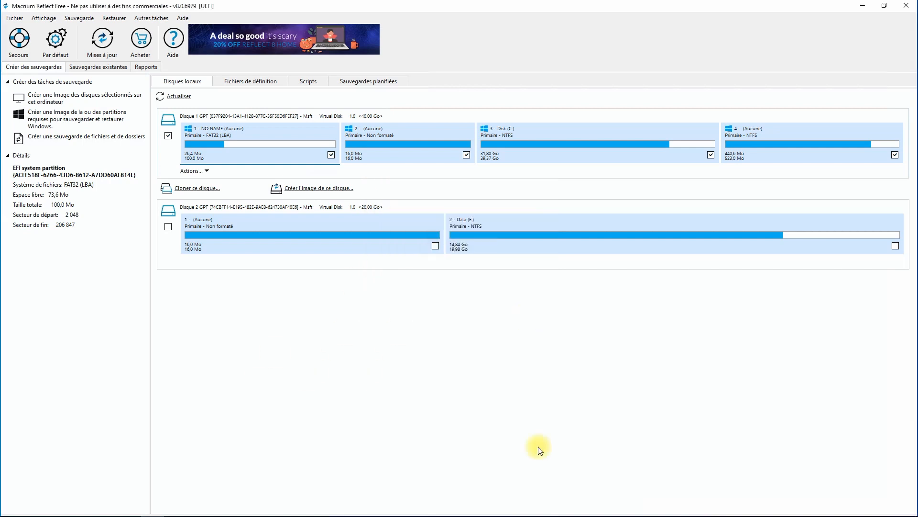